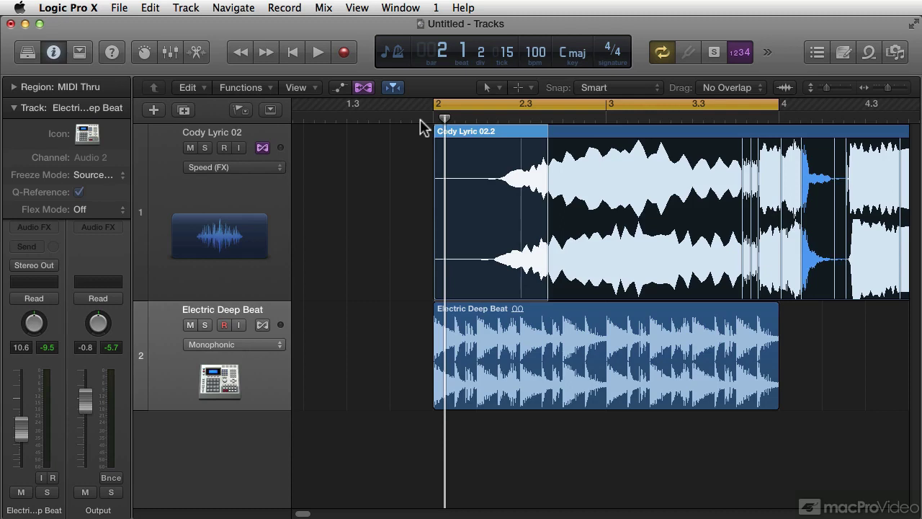
# Select the opening vocal part, play from bar 2, and mute the Electric Deep Beat track.
pyautogui.hscroll(5, 420, 120)
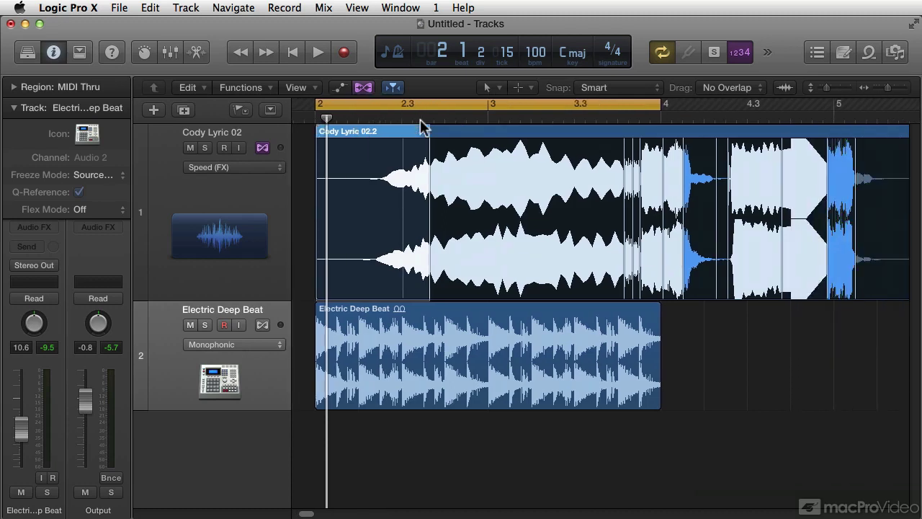
pyautogui.click(423, 128)
pyautogui.click(305, 117)
pyautogui.press('space')
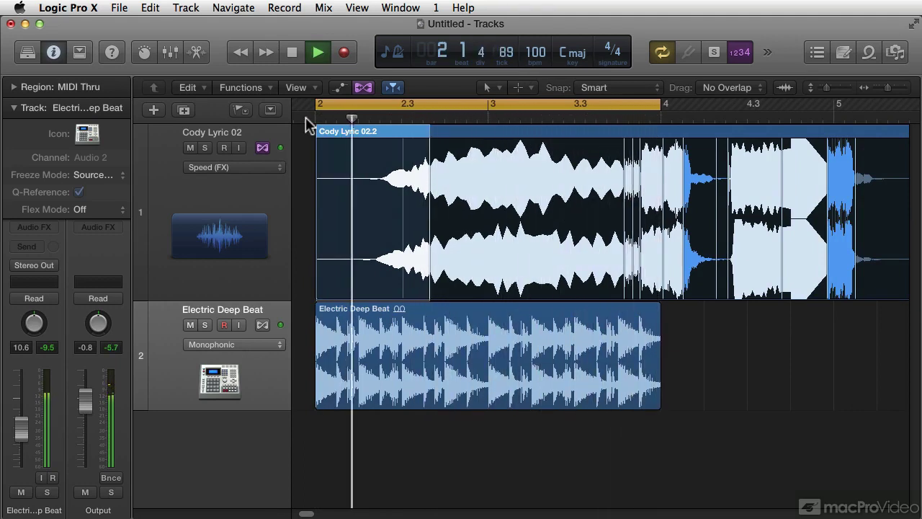
pyautogui.press('space')
pyautogui.click(190, 325)
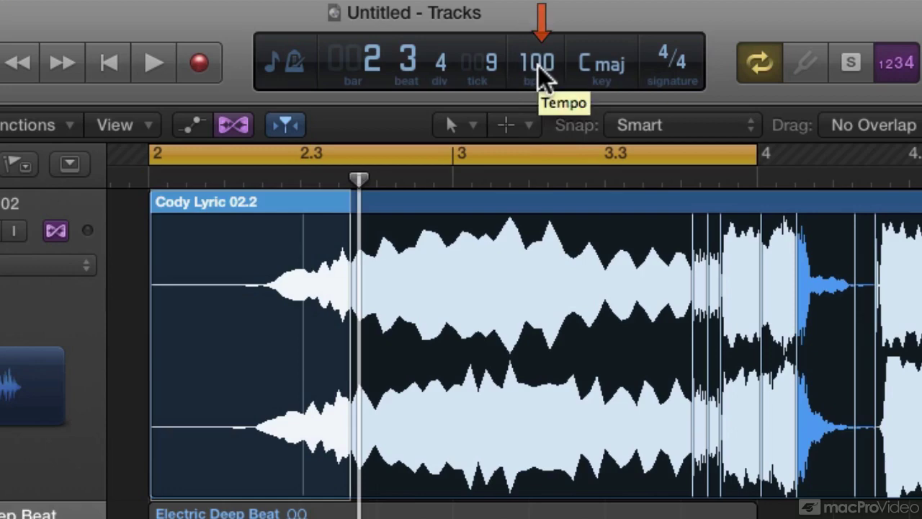
# Drag the LCD tempo down from 100 to 15 bpm.
pyautogui.moveTo(552, 65); pyautogui.dragTo(552, 115)
pyautogui.moveTo(547, 229); pyautogui.dragTo(545, 294)
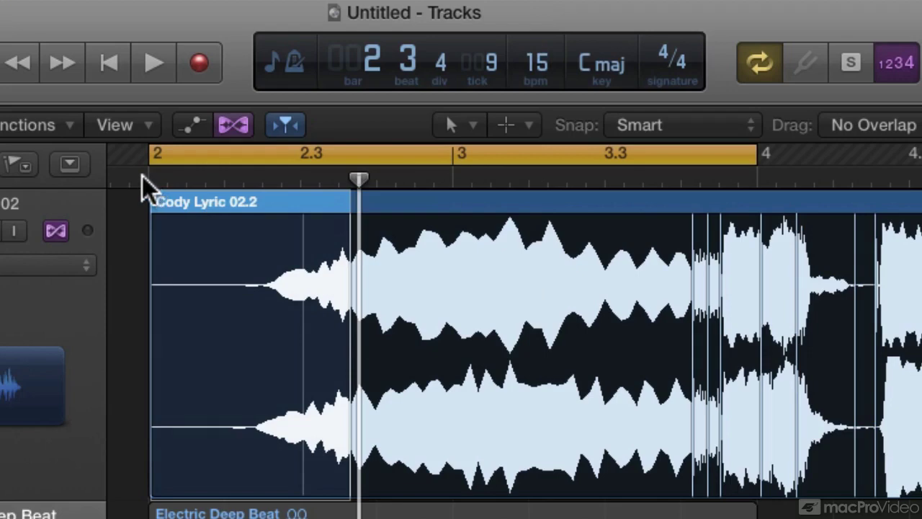
# Play the slowed vocal from bar 2.3 while shifting the cycle range to start at bar 4.
pyautogui.click(265, 176)
pyautogui.press('space')
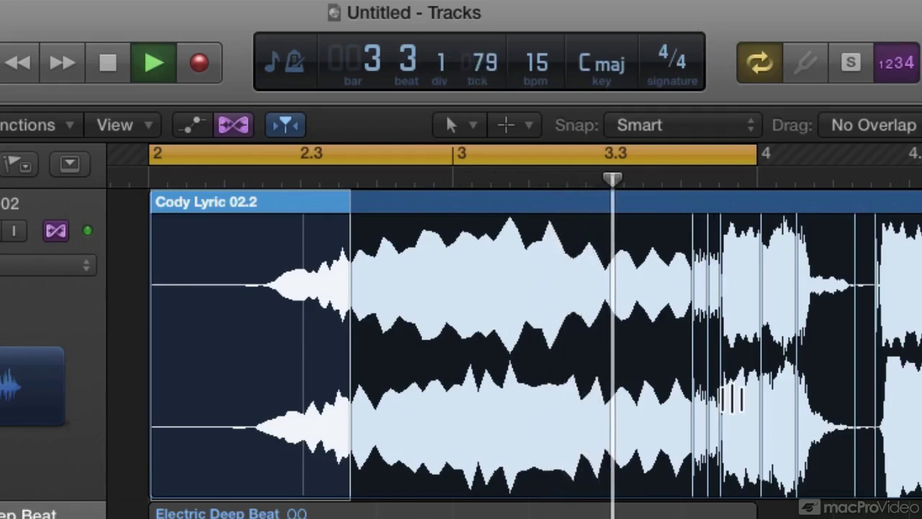
pyautogui.moveTo(708, 154); pyautogui.dragTo(921, 154)
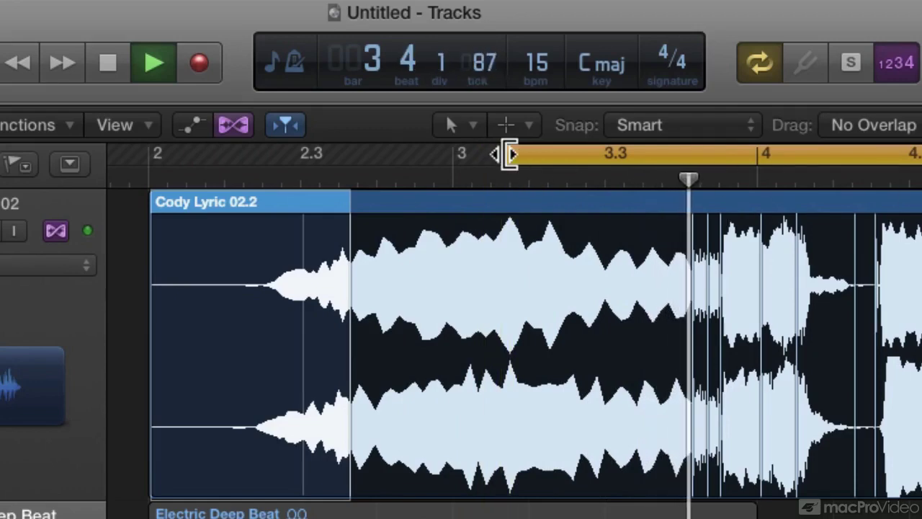
pyautogui.moveTo(510, 154); pyautogui.dragTo(697, 230)
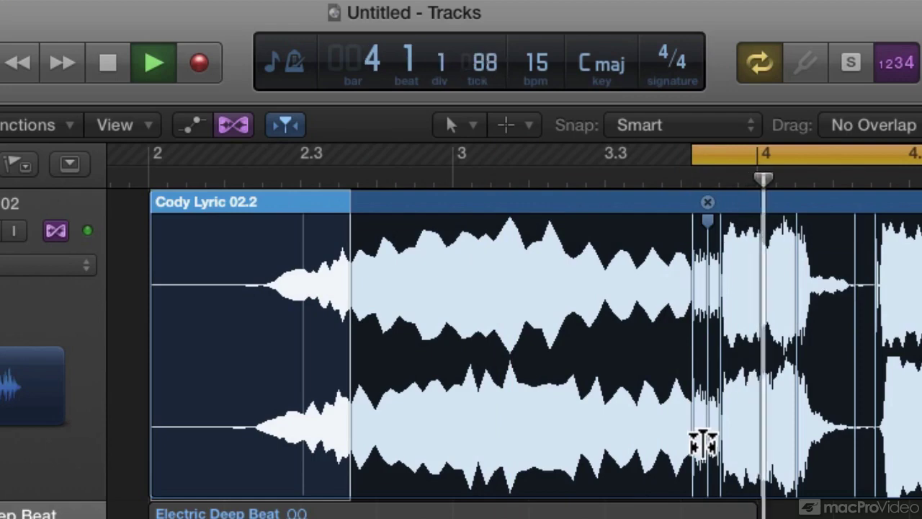
pyautogui.moveTo(699, 157); pyautogui.dragTo(760, 180)
pyautogui.hscroll(5, 514, 331)
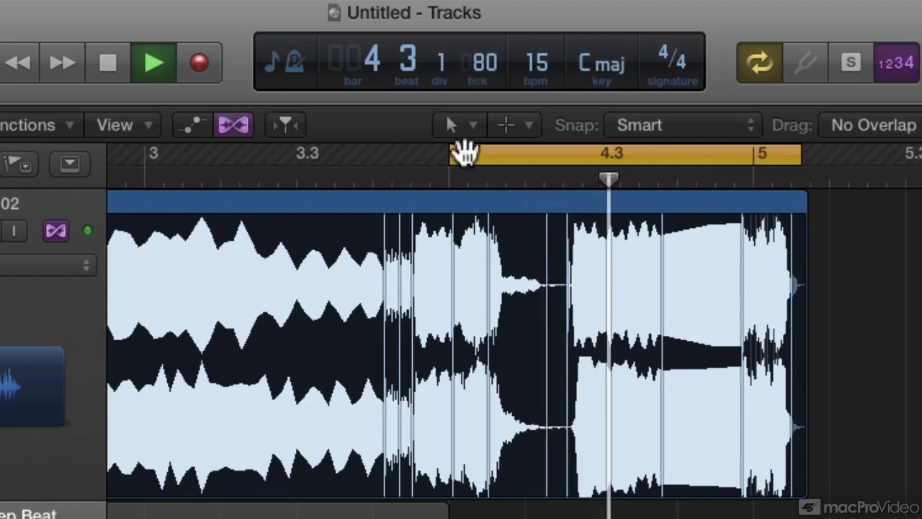
pyautogui.press('space')
# Trim the cycle to start near 4.2.3 and audition the vocal from there.
pyautogui.moveTo(456, 159); pyautogui.dragTo(578, 247)
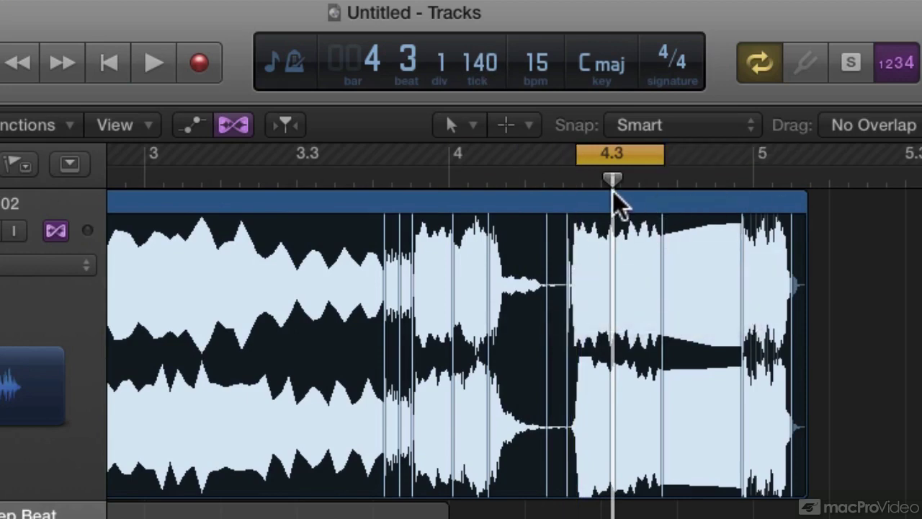
pyautogui.hotkey('shift', 'Return')
pyautogui.press('space')
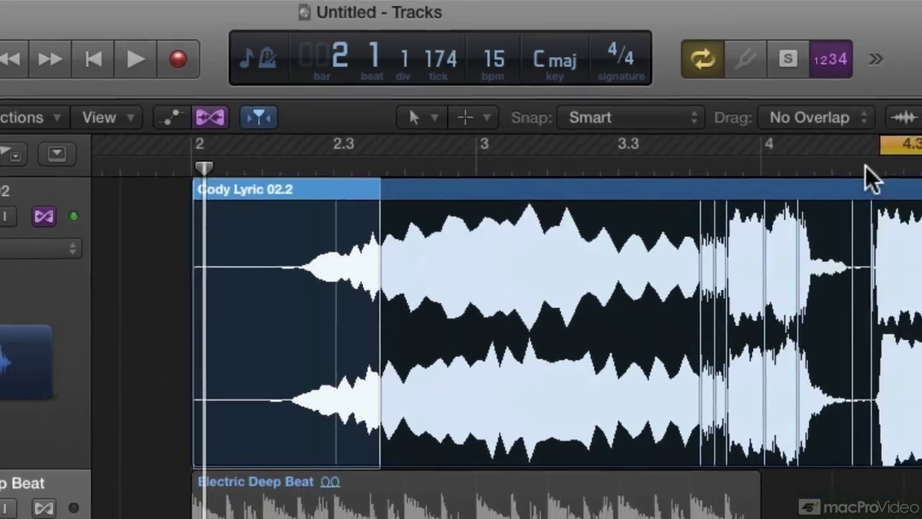
pyautogui.moveTo(723, 144); pyautogui.dragTo(706, 143)
pyautogui.press('space')
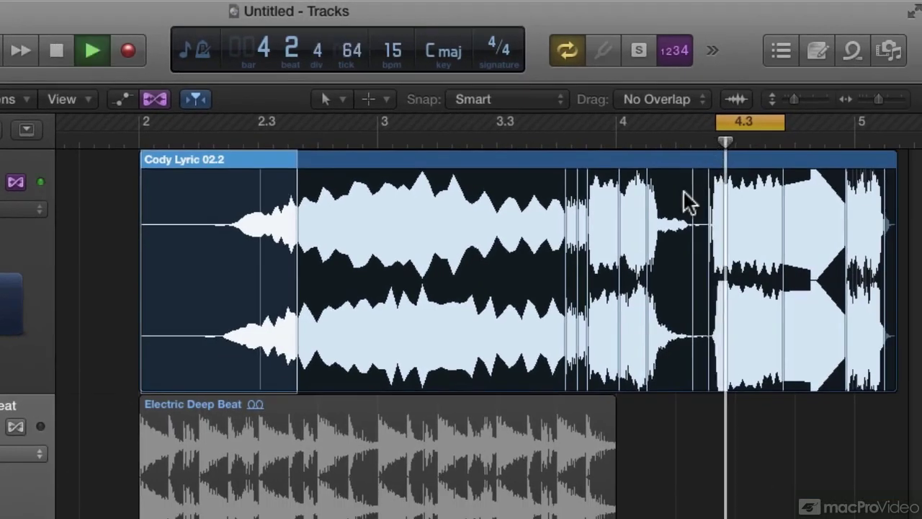
pyautogui.hscroll(5, 668, 223)
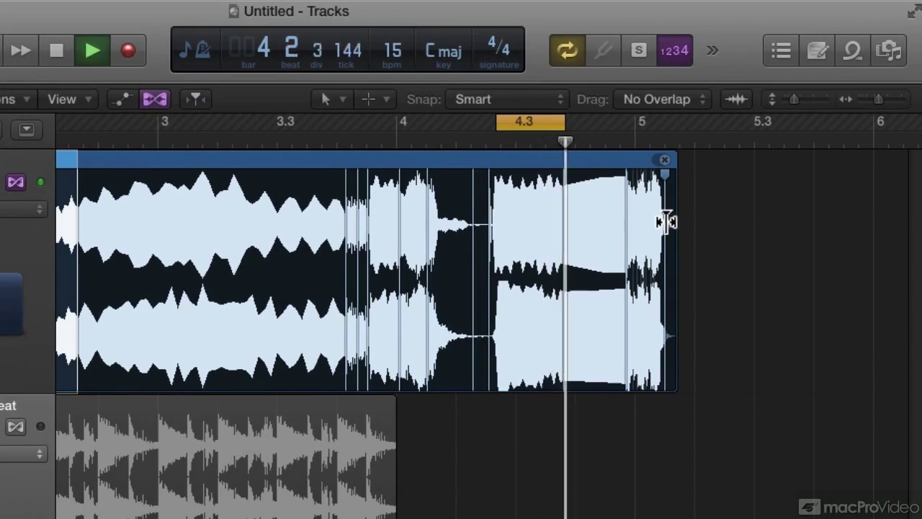
pyautogui.press('space')
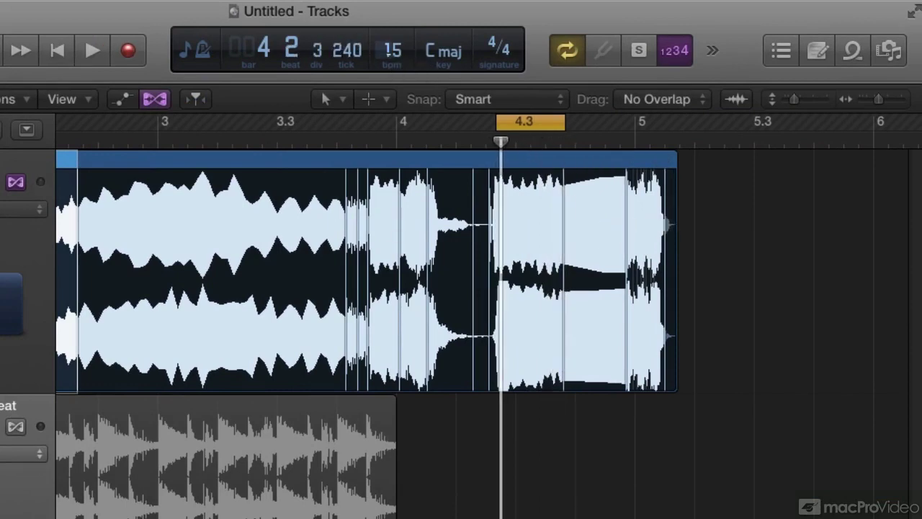
# Push the LCD tempo up to 985 bpm and stretch the cycle range from bar 2 to bar 4.
pyautogui.moveTo(389, 40); pyautogui.dragTo(388, 4)
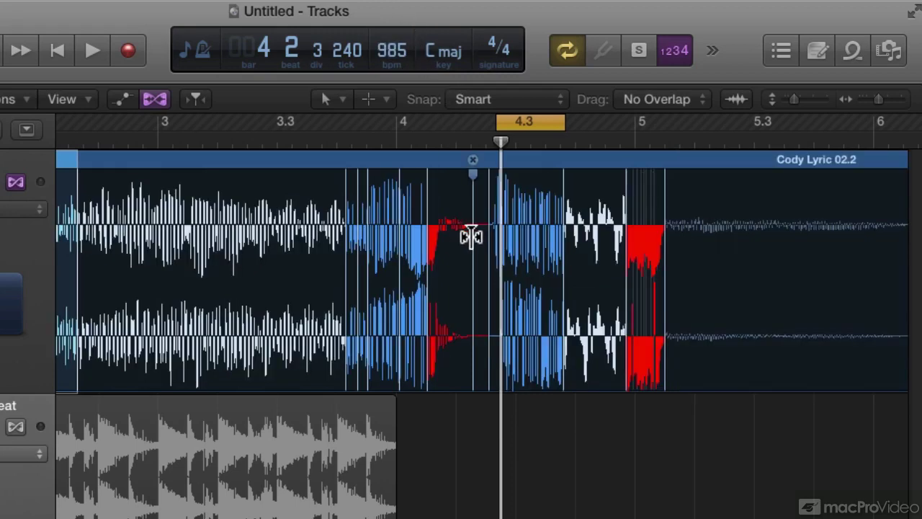
pyautogui.press('super+Left')
pyautogui.press('super+Left')
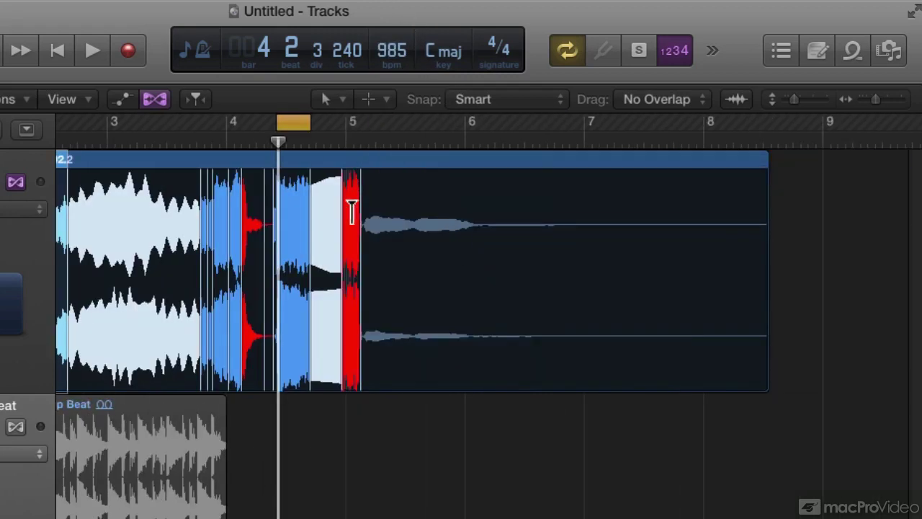
pyautogui.hscroll(-3, 352, 209)
pyautogui.moveTo(422, 124); pyautogui.dragTo(137, 164)
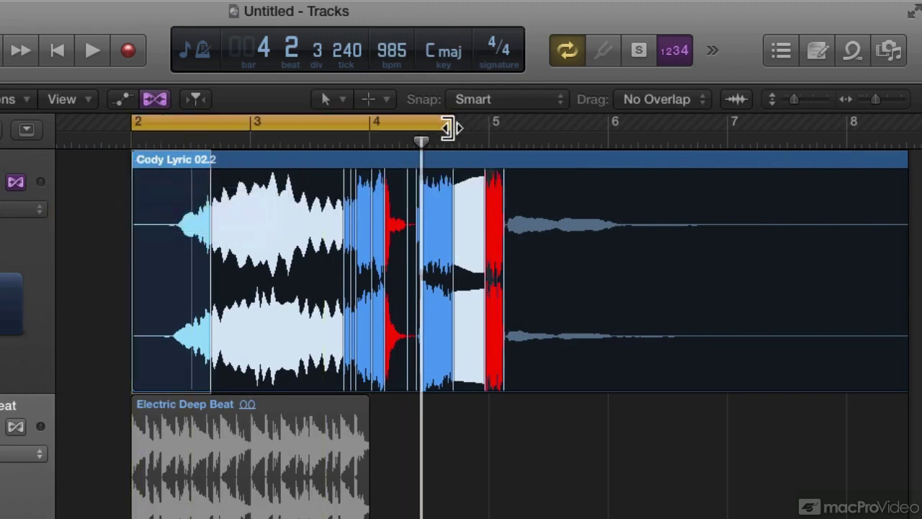
pyautogui.moveTo(453, 129); pyautogui.dragTo(370, 129)
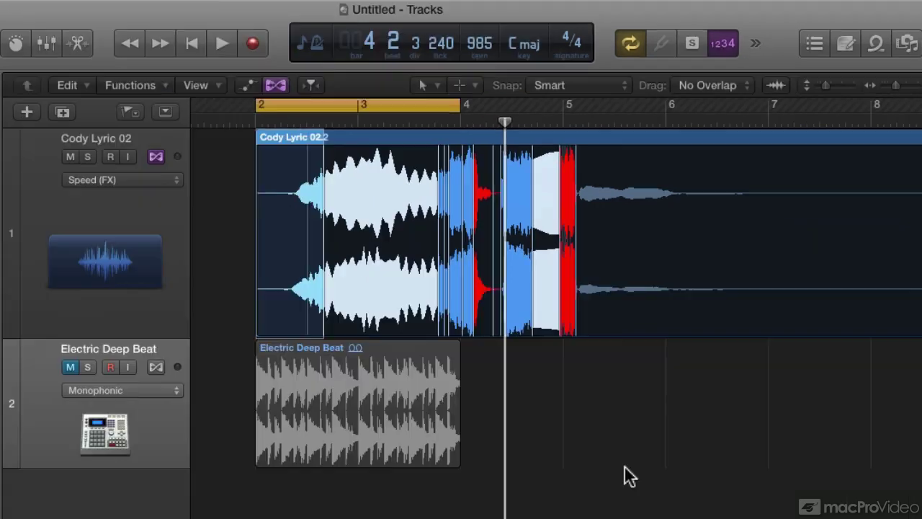
# Select the stretched Cody Lyric region, play it, and shift the cycle range to bars 4–6.
pyautogui.press('space')
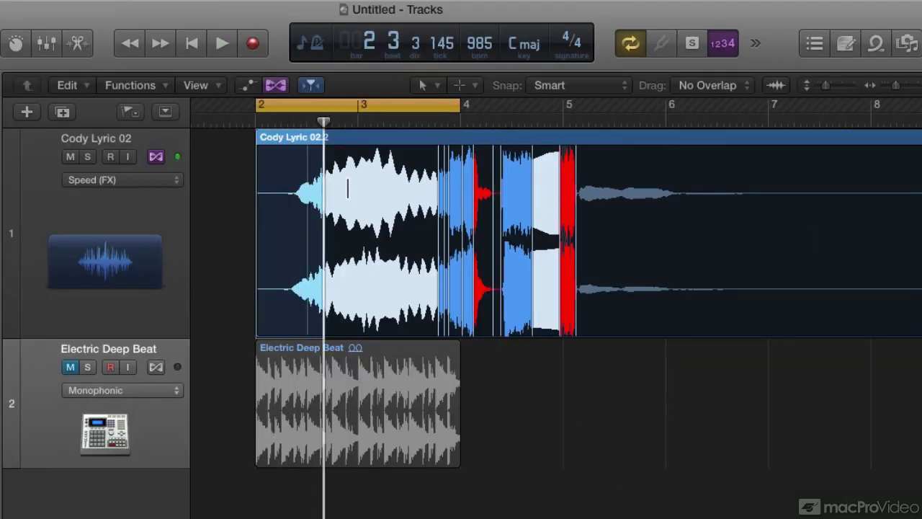
pyautogui.click(352, 277)
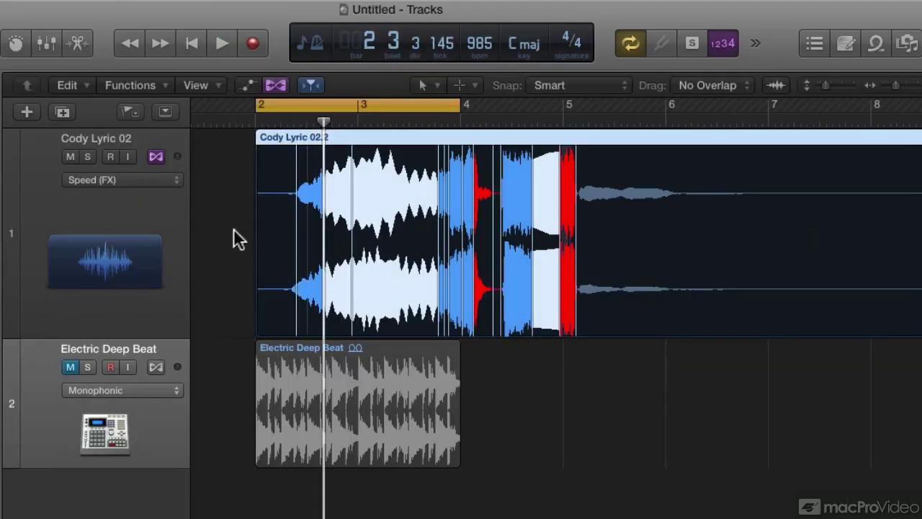
pyautogui.press('space')
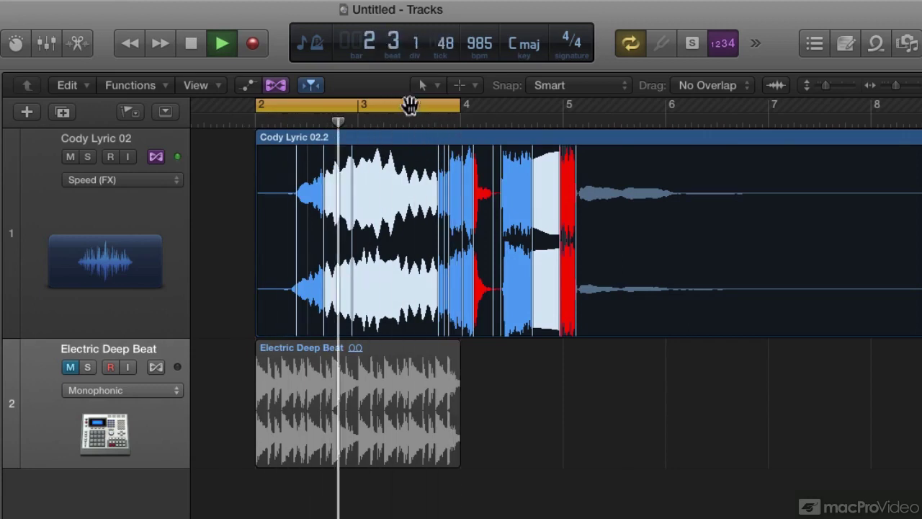
pyautogui.moveTo(410, 103); pyautogui.dragTo(616, 144)
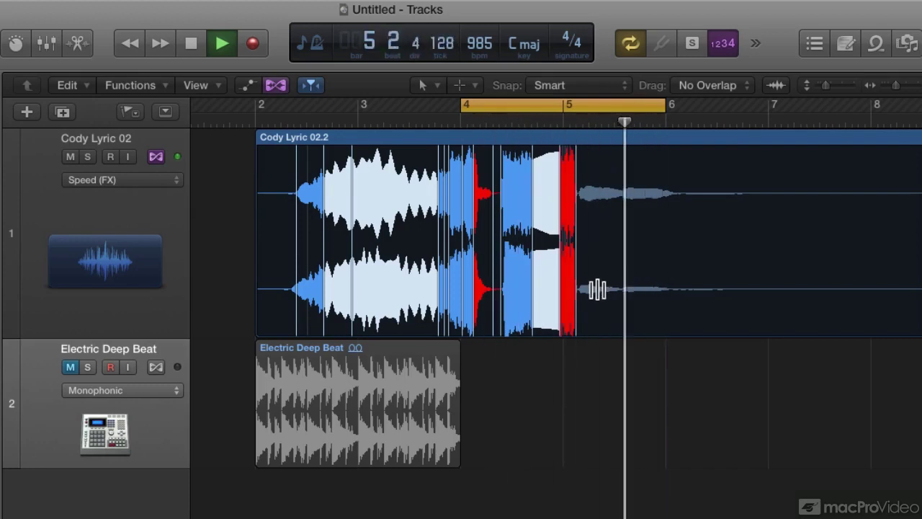
pyautogui.press('space')
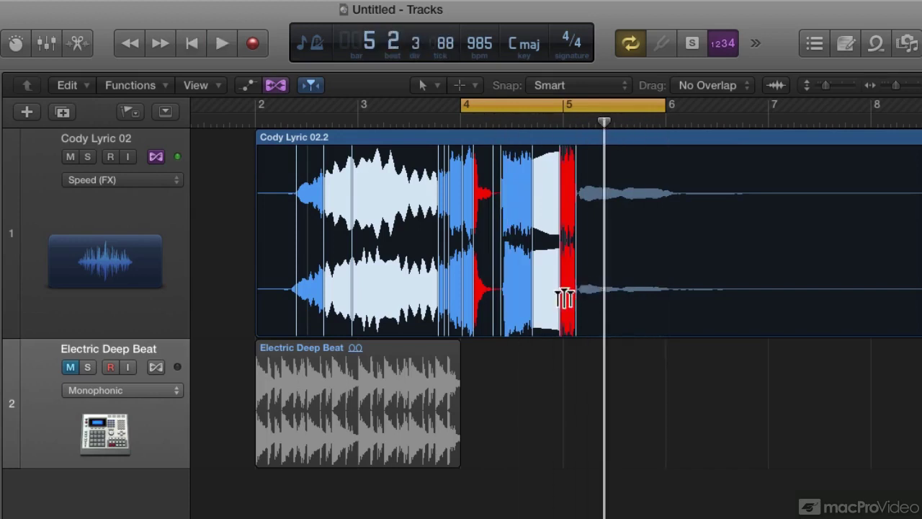
# Turn off flex view and delete the vocal from bar 4.3 to 5 and its tail after bar 5.
pyautogui.click(276, 85)
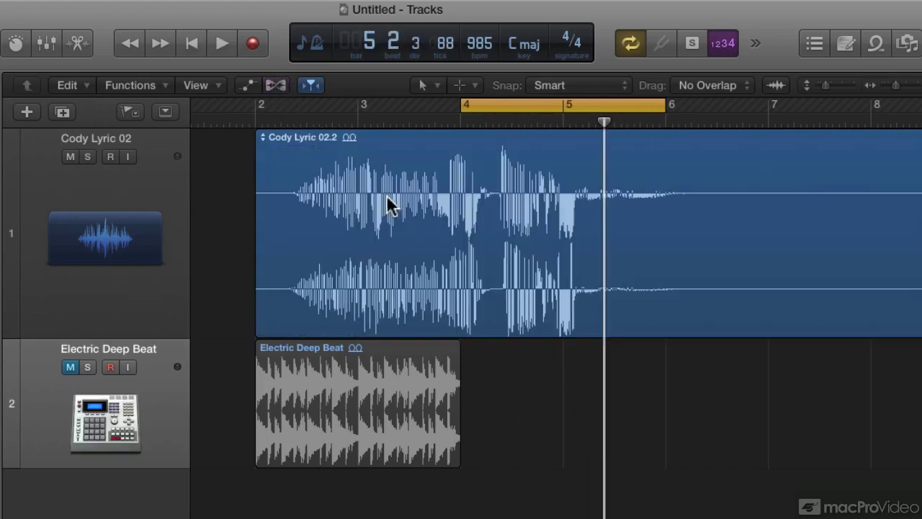
pyautogui.moveTo(560, 202); pyautogui.dragTo(439, 285)
pyautogui.press('Delete')
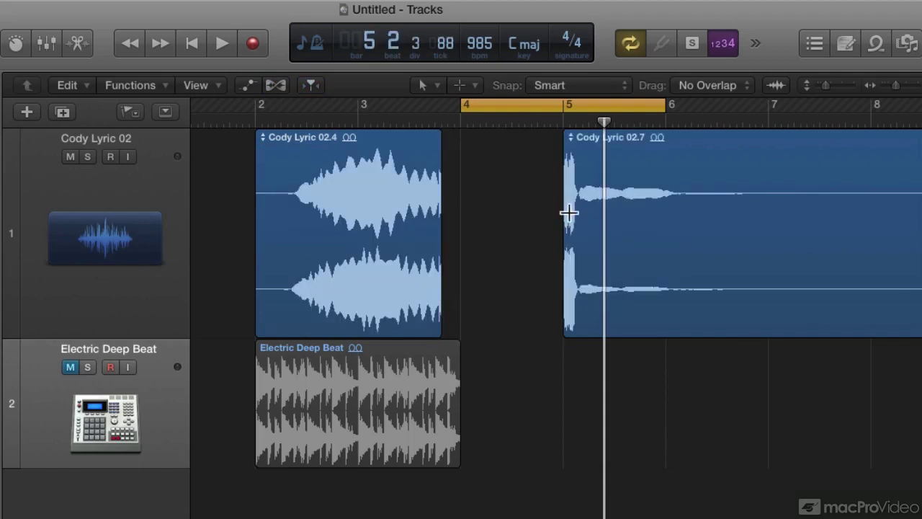
pyautogui.moveTo(578, 202); pyautogui.dragTo(767, 306)
pyautogui.press('Delete')
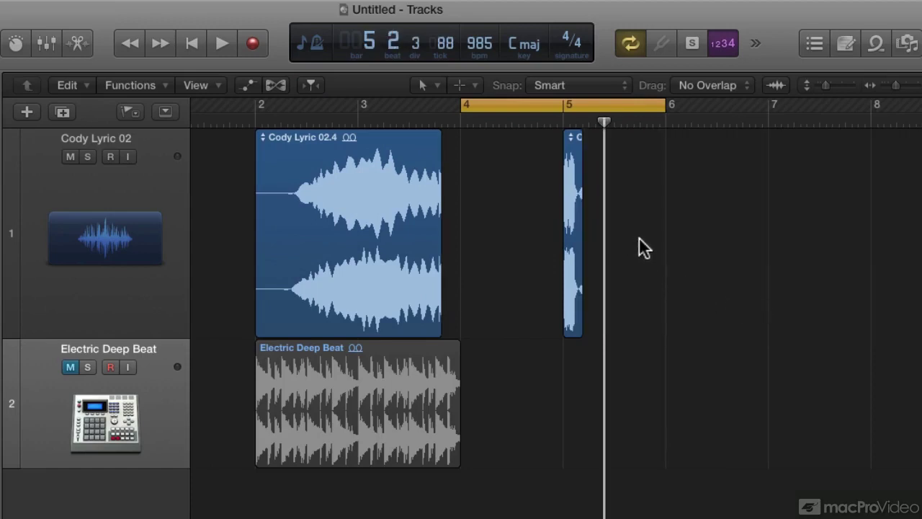
# Audition the bar 4–6 cycle, then slow the tempo to 5 bpm and zoom in near bar 5.
pyautogui.press('space')
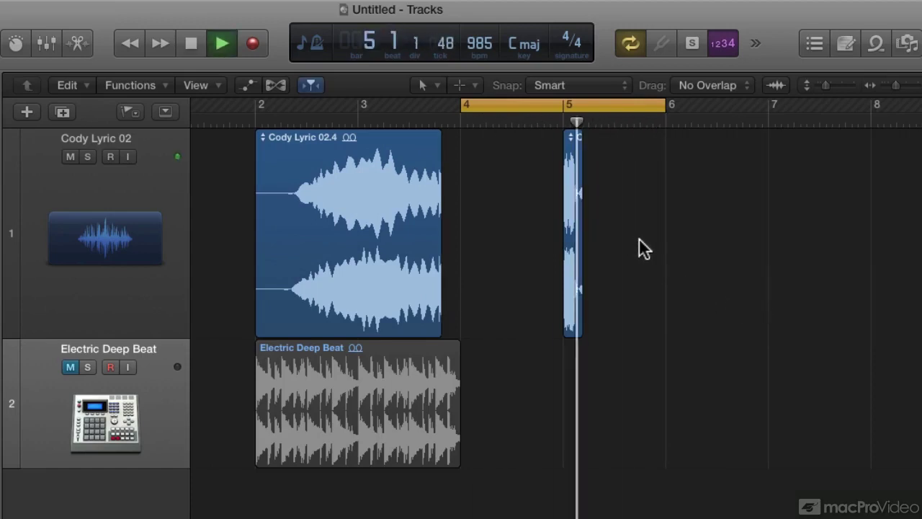
pyautogui.press('space')
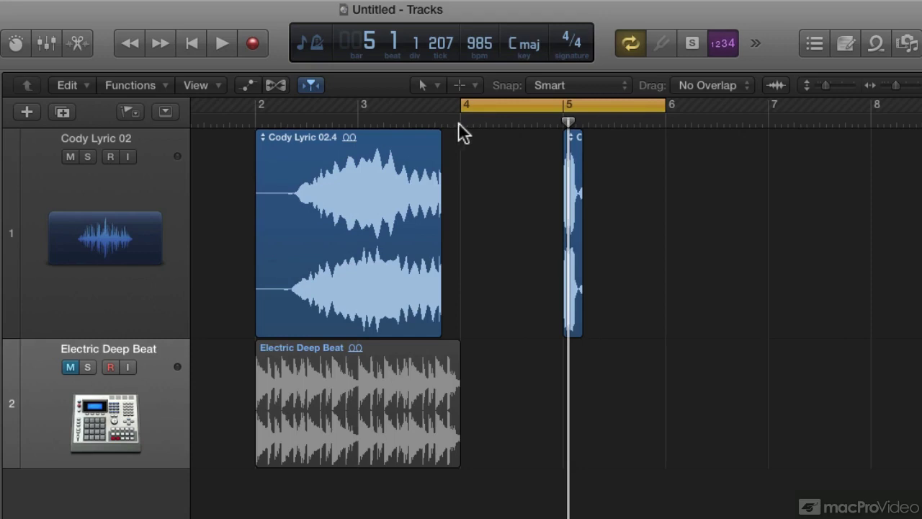
pyautogui.press('space')
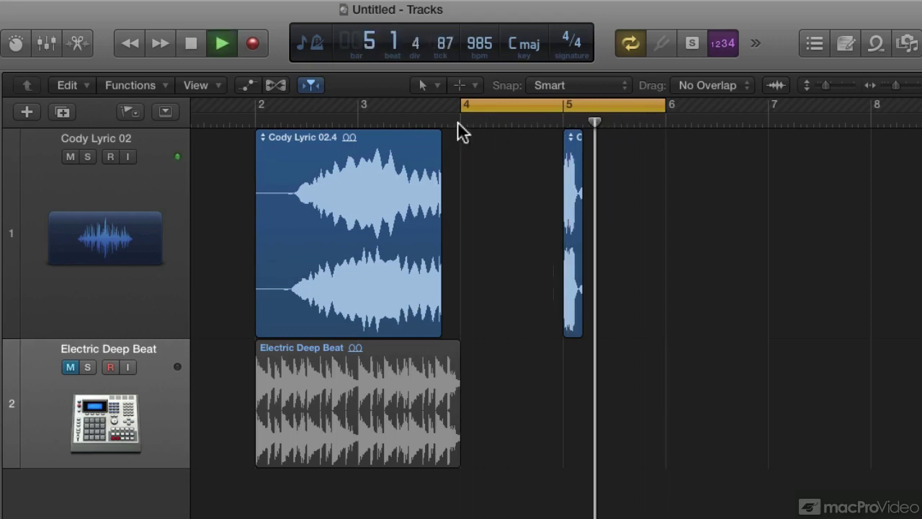
pyautogui.press('space')
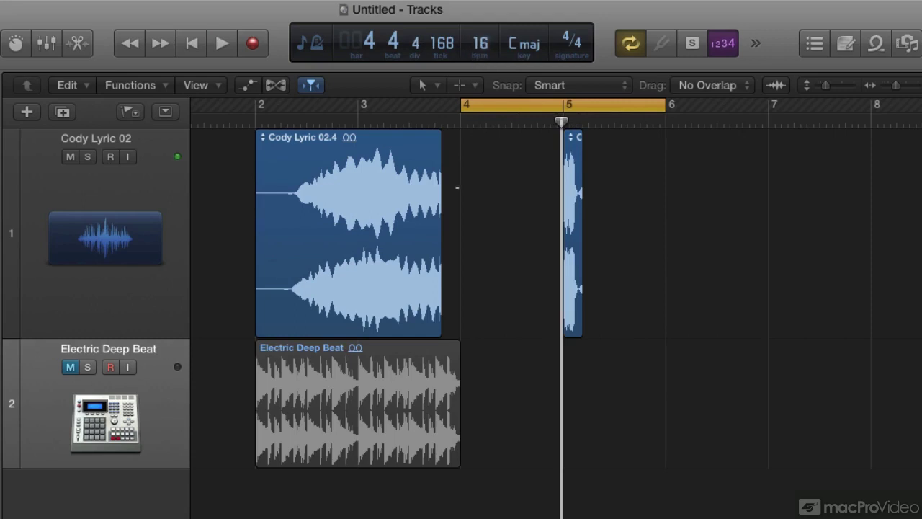
pyautogui.click(457, 117)
pyautogui.press('space')
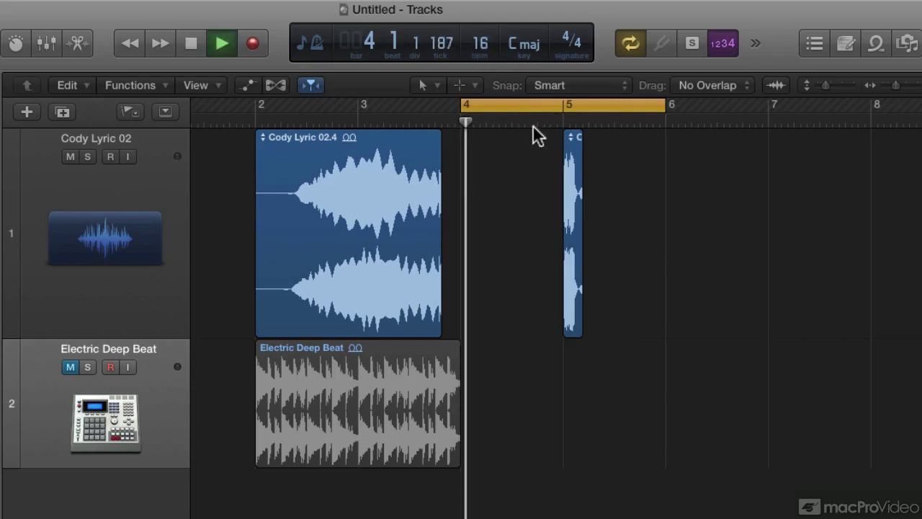
pyautogui.click(554, 123)
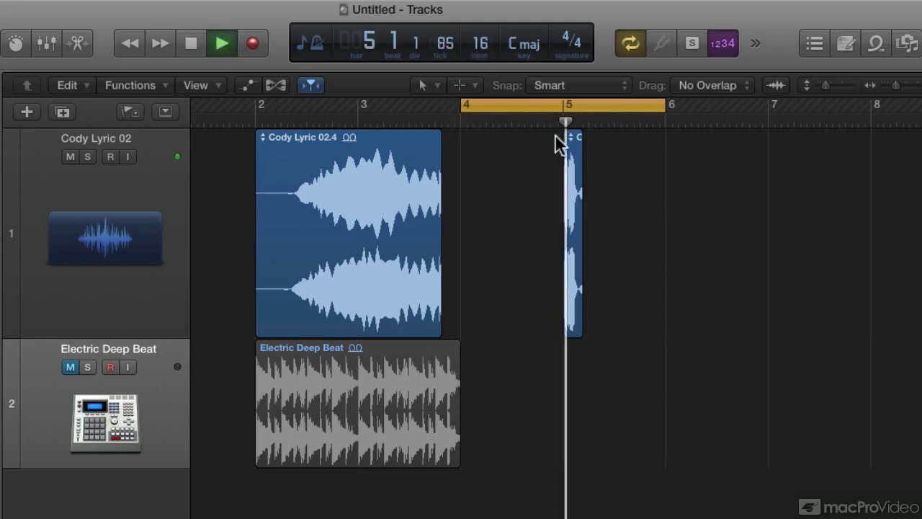
pyautogui.press('space')
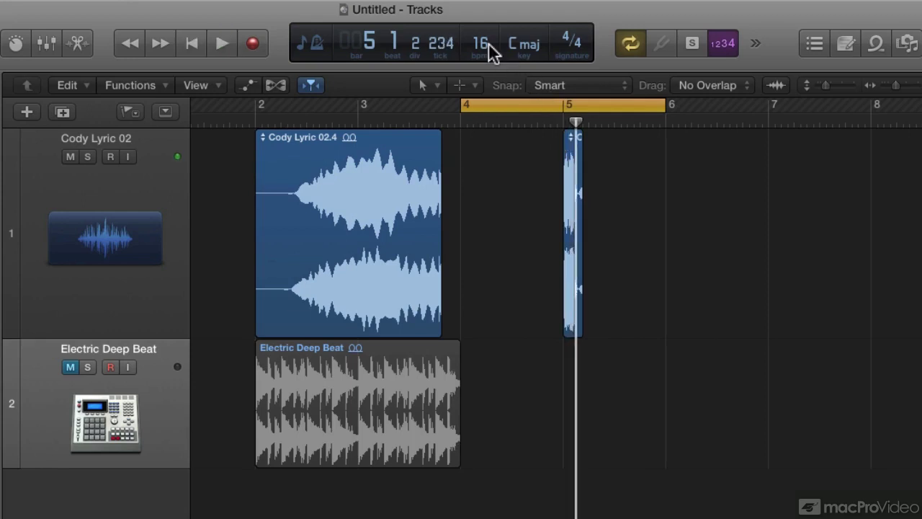
pyautogui.moveTo(490, 50); pyautogui.dragTo(520, 197)
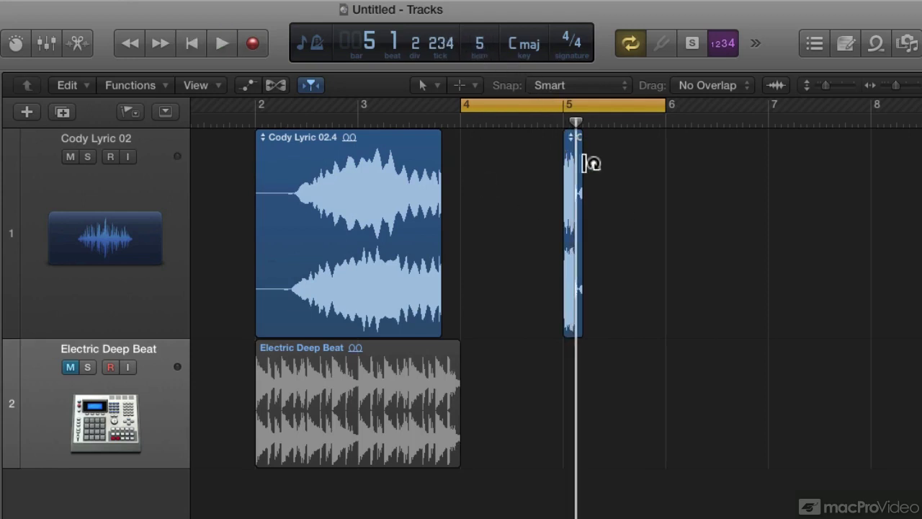
pyautogui.press('super+Right')
pyautogui.press('super+Right')
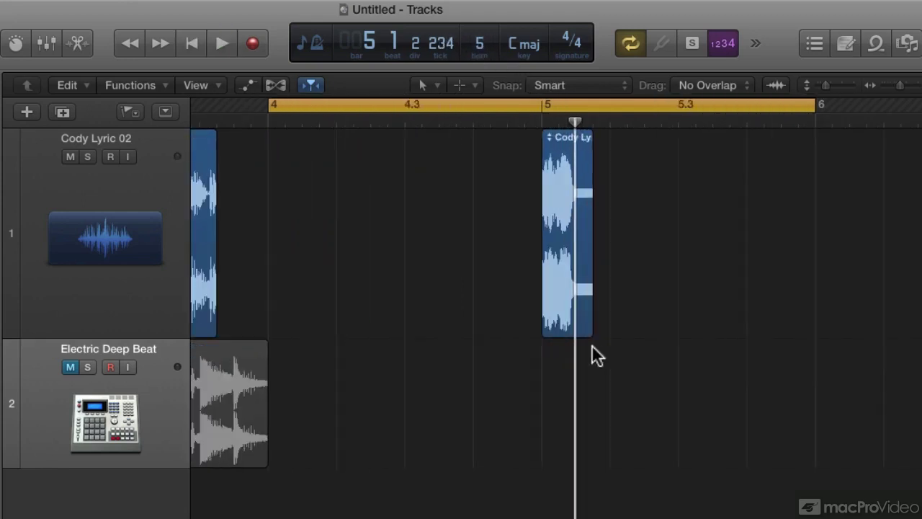
# Enable flex editing, enlarge the vocal track, and stretch the bar 5 fragment's edges.
pyautogui.click(276, 85)
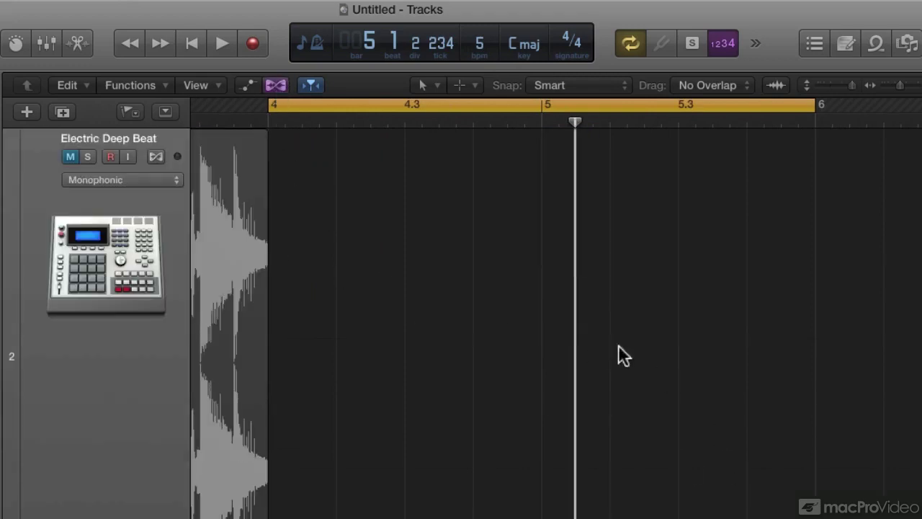
pyautogui.press('super+Down')
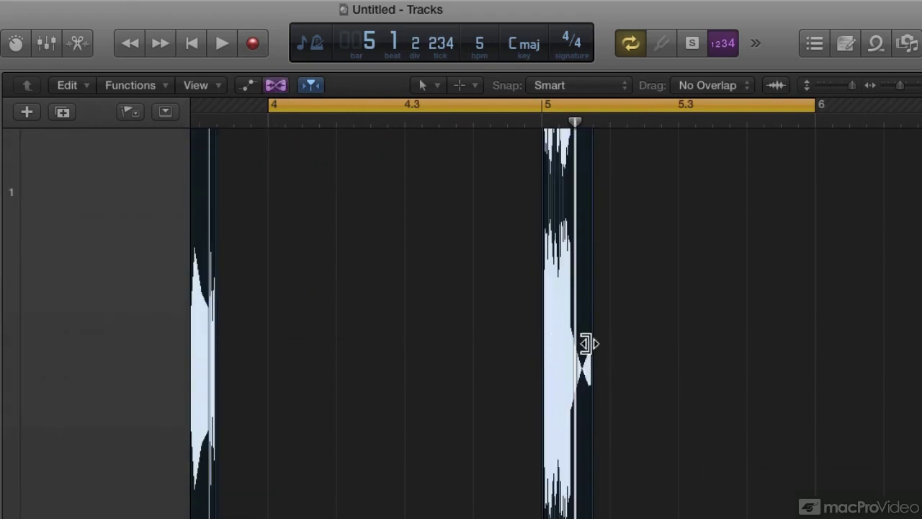
pyautogui.moveTo(589, 478); pyautogui.dragTo(832, 491)
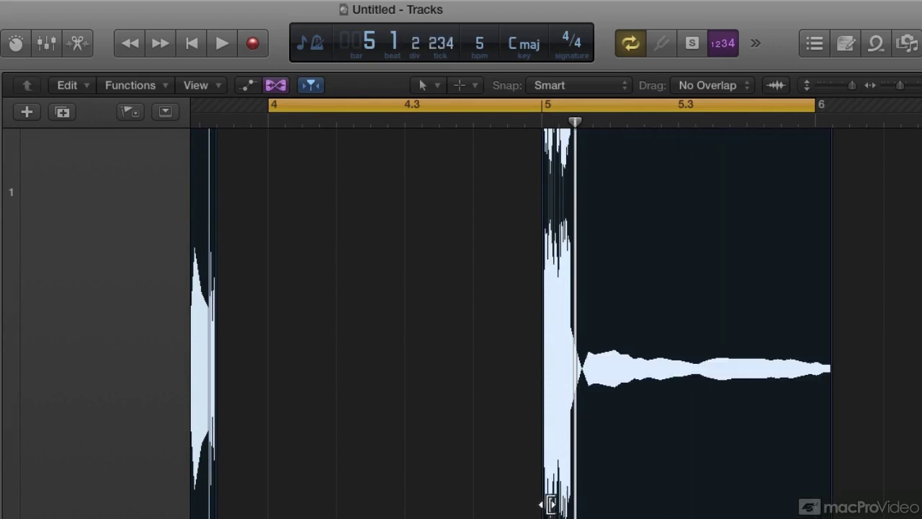
pyautogui.moveTo(549, 502); pyautogui.dragTo(403, 489)
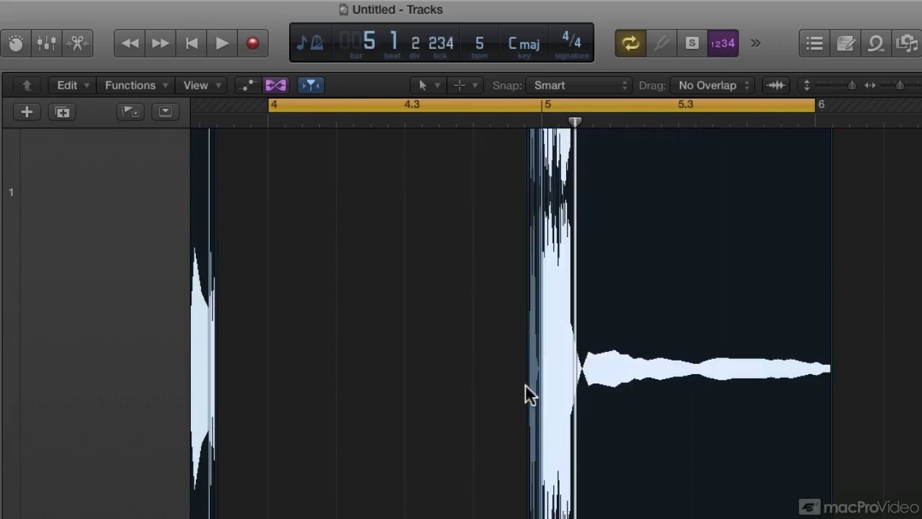
pyautogui.moveTo(531, 391); pyautogui.dragTo(477, 405)
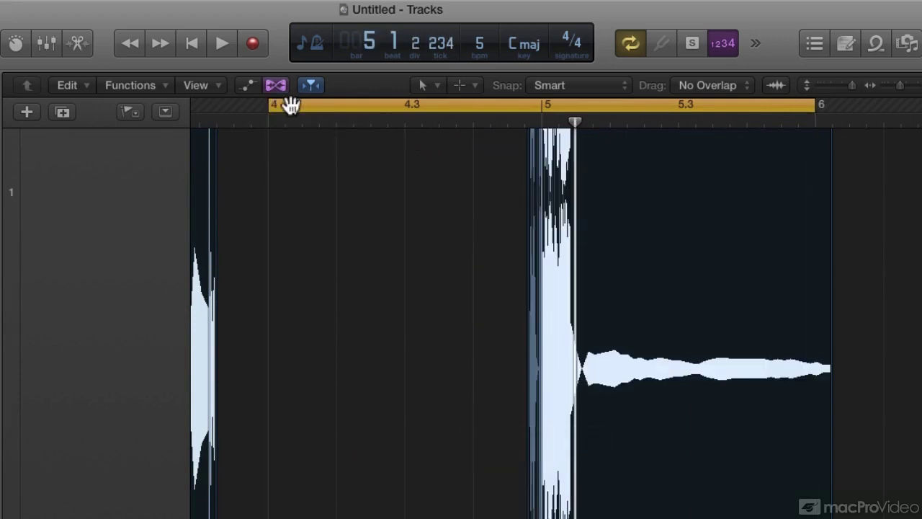
# Loop from bar 5 and squeeze the fragment to end just past 5.1.3, auditioning it.
pyautogui.moveTo(273, 106); pyautogui.dragTo(528, 164)
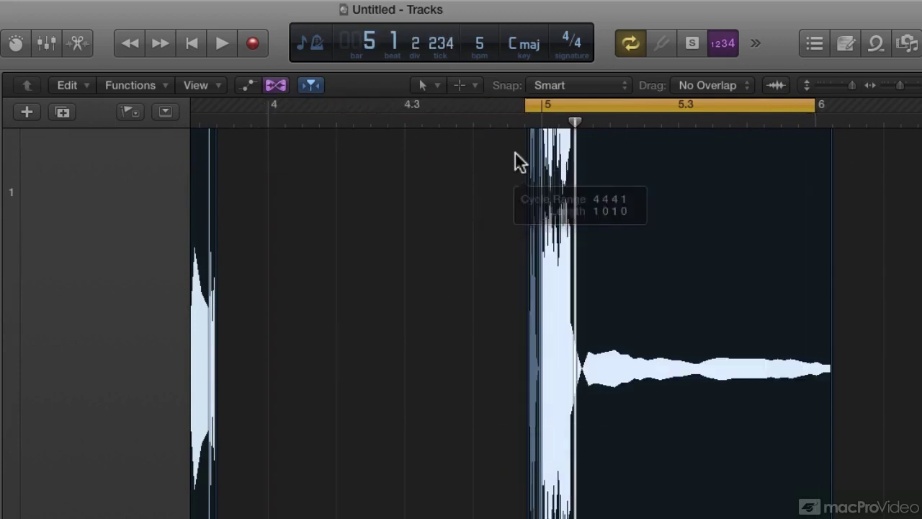
pyautogui.press('space')
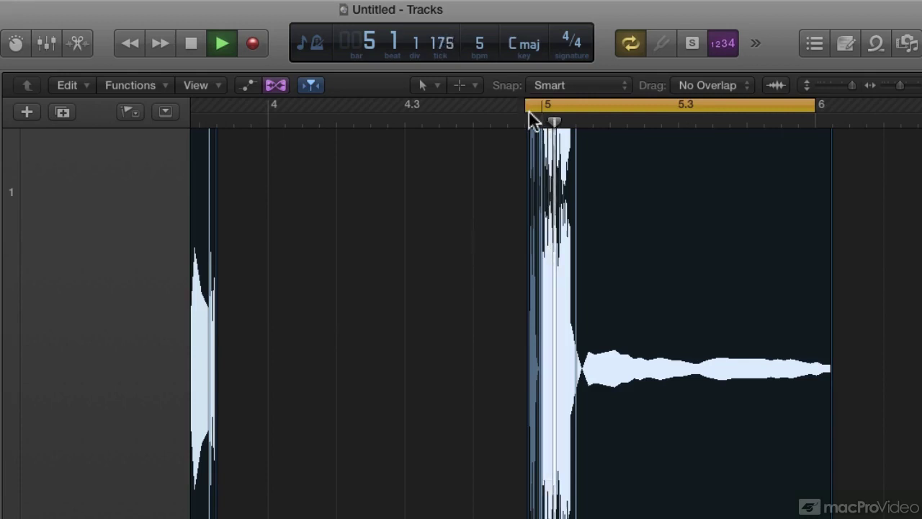
pyautogui.moveTo(531, 108); pyautogui.dragTo(541, 109)
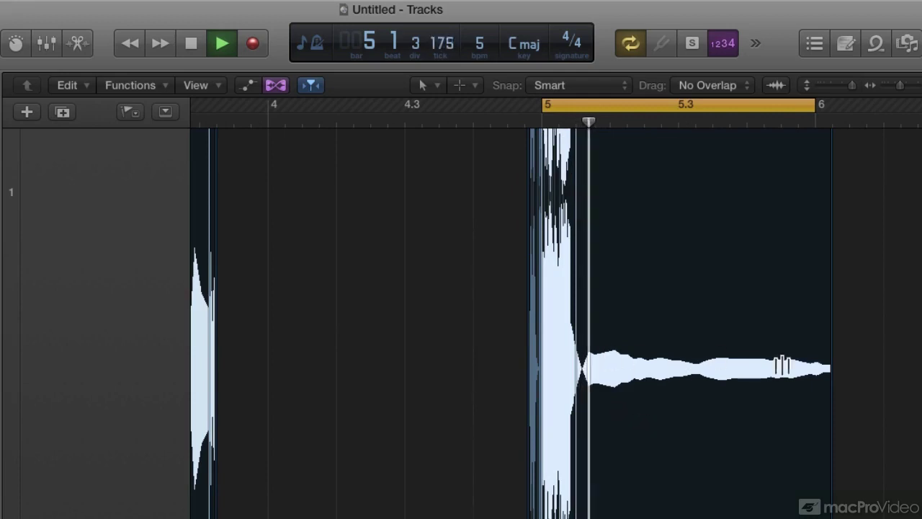
pyautogui.moveTo(825, 338); pyautogui.dragTo(619, 408)
pyautogui.press('space')
pyautogui.press('space')
pyautogui.moveTo(569, 117); pyautogui.dragTo(577, 117)
pyautogui.press('space')
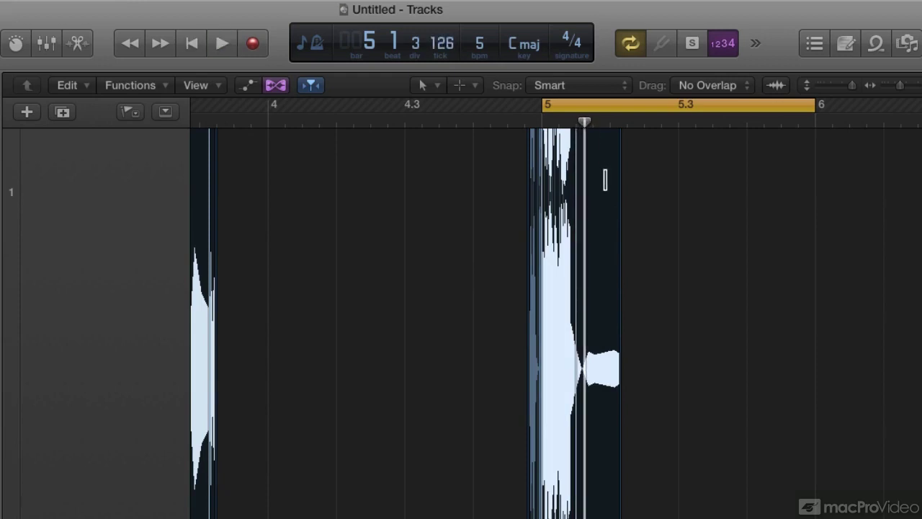
pyautogui.hscroll(-5, 414, 153)
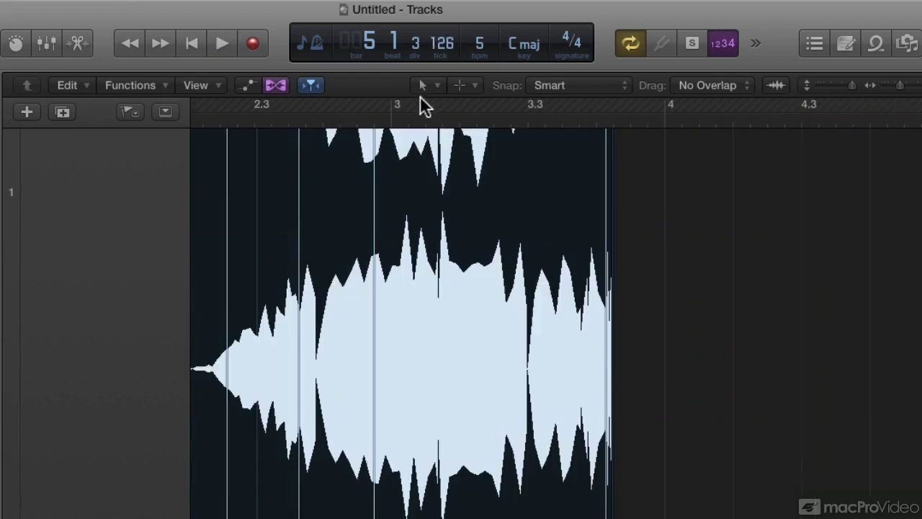
# Move the loop over the Cody Lyric 02.4 region, 2.4.4–3.4.4, and play it zoomed in.
pyautogui.scroll(-6, 416, 110)
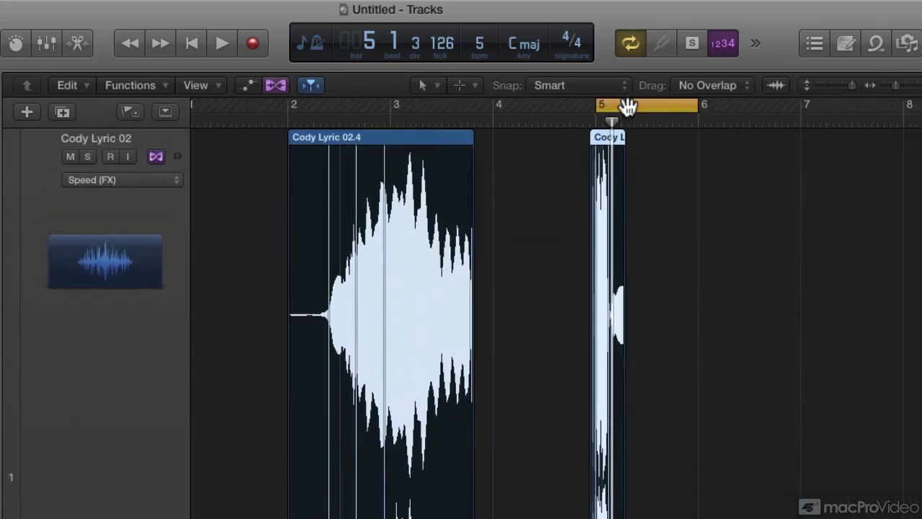
pyautogui.moveTo(628, 106); pyautogui.dragTo(415, 129)
pyautogui.press('space')
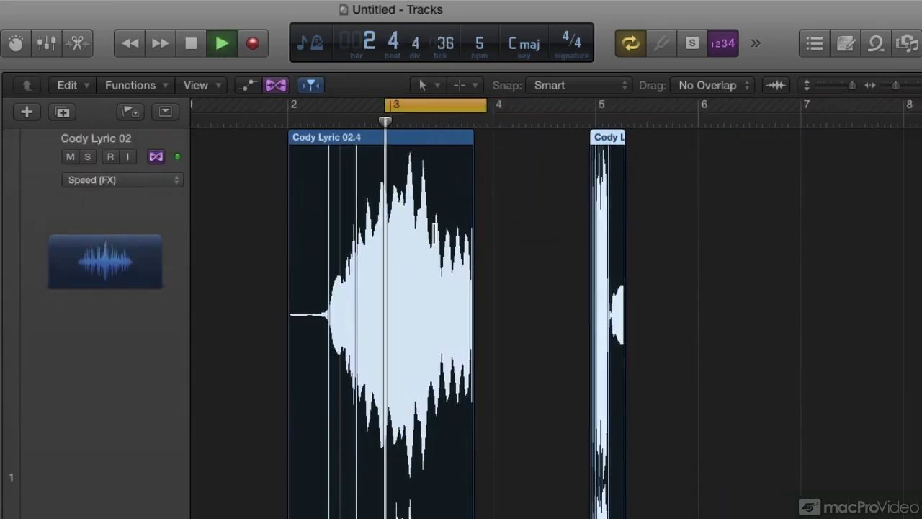
pyautogui.press('space')
pyautogui.click(378, 116)
pyautogui.press('space')
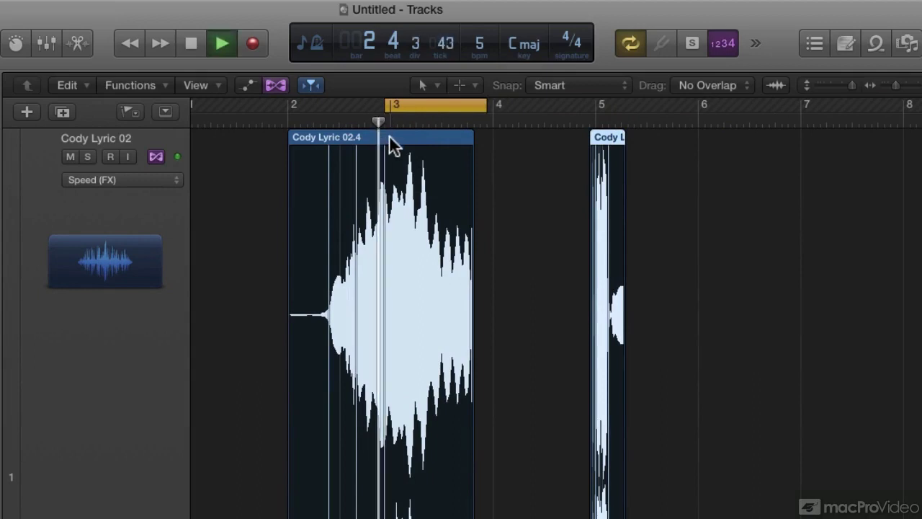
pyautogui.press('super+Right')
pyautogui.press('super+Right')
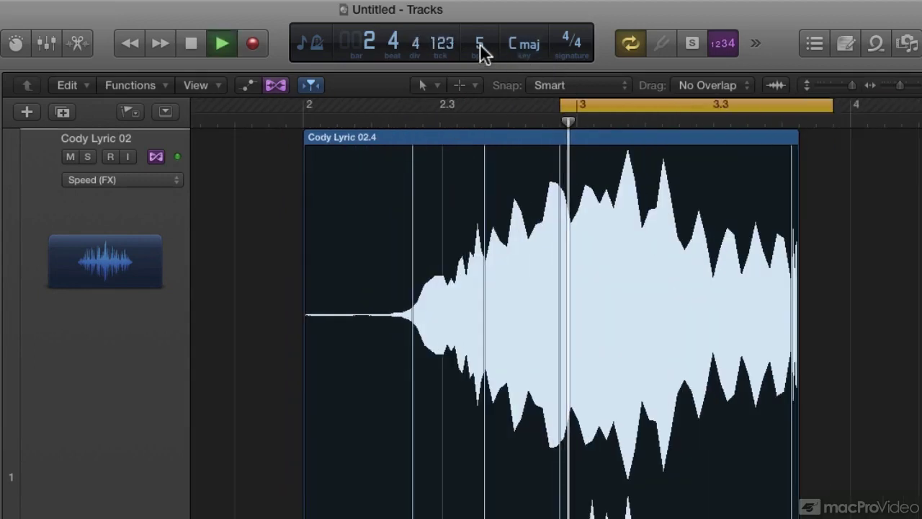
pyautogui.press('space')
# Raise the tempo to 55 bpm and replay the loop.
pyautogui.moveTo(479, 44); pyautogui.dragTo(480, 33)
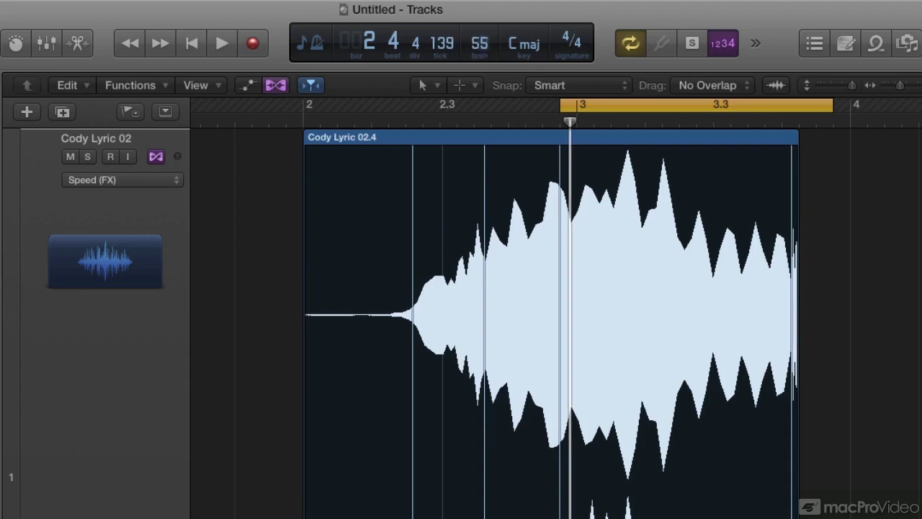
pyautogui.click(558, 117)
pyautogui.press('space')
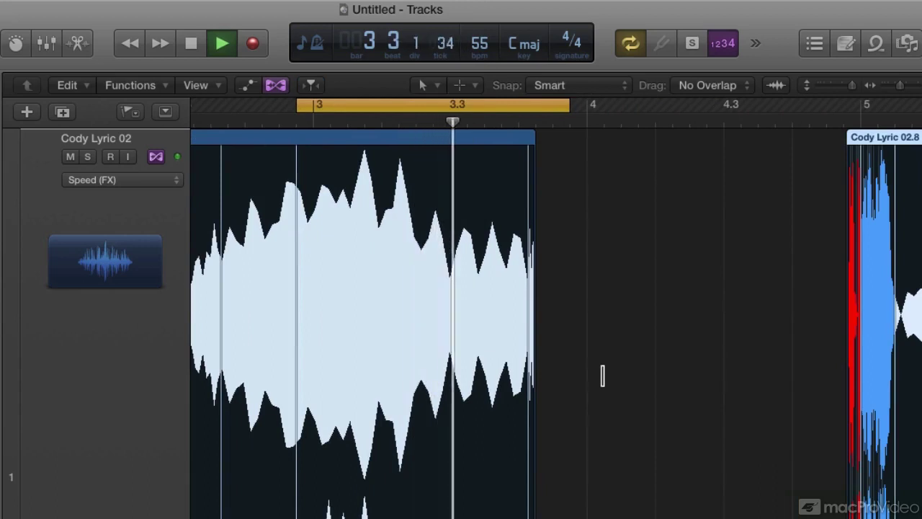
pyautogui.press('space')
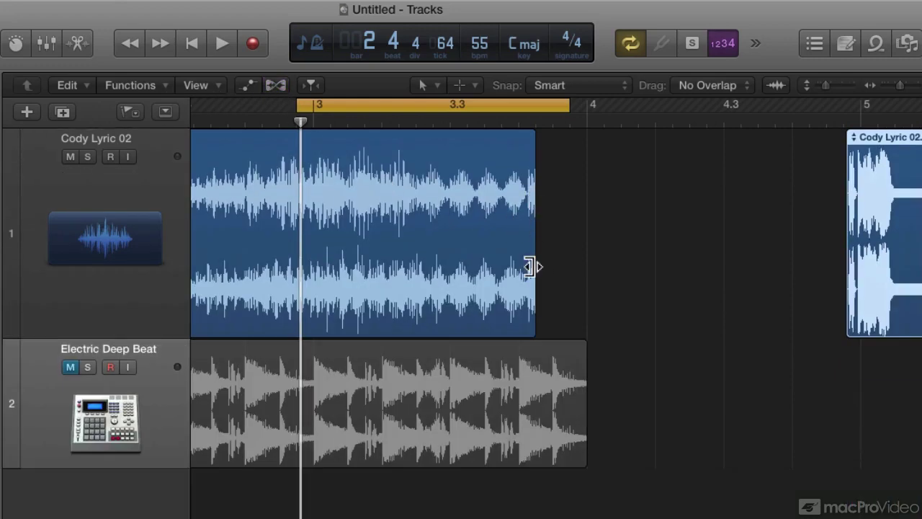
# Turn flex off, trim the Cody Lyric 02 region's end, and extend the loop end to 4.3.
pyautogui.click(527, 269)
pyautogui.moveTo(526, 268); pyautogui.dragTo(527, 278)
pyautogui.press('space')
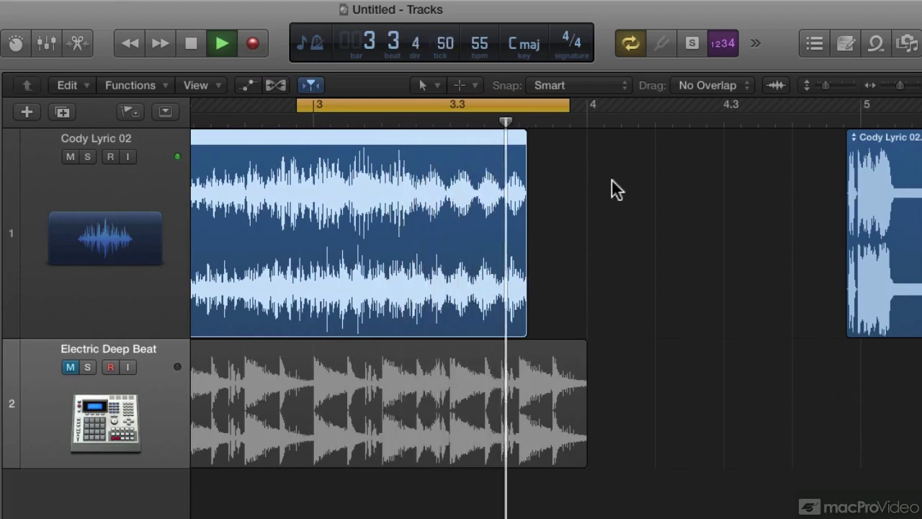
pyautogui.press('space')
pyautogui.moveTo(563, 105); pyautogui.dragTo(723, 180)
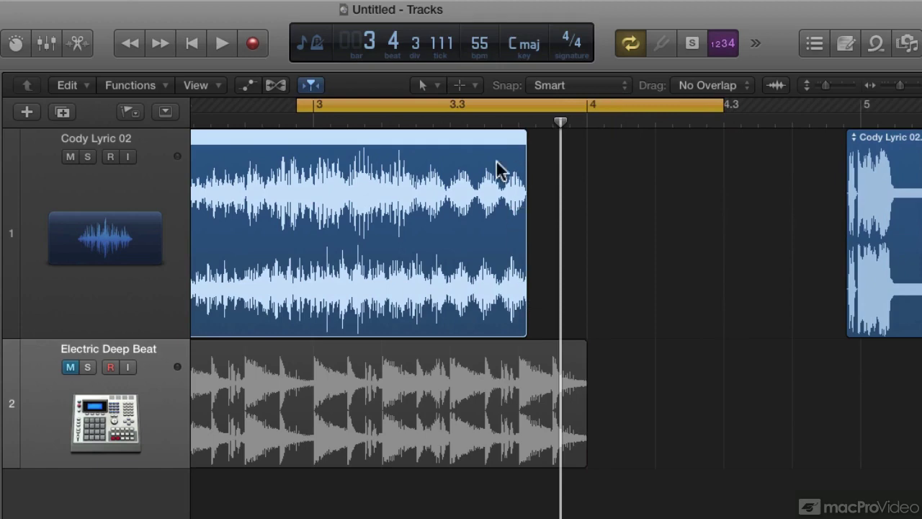
# Draw a short fade-out at the region's end with the Fade Tool and play it back.
pyautogui.click(473, 85)
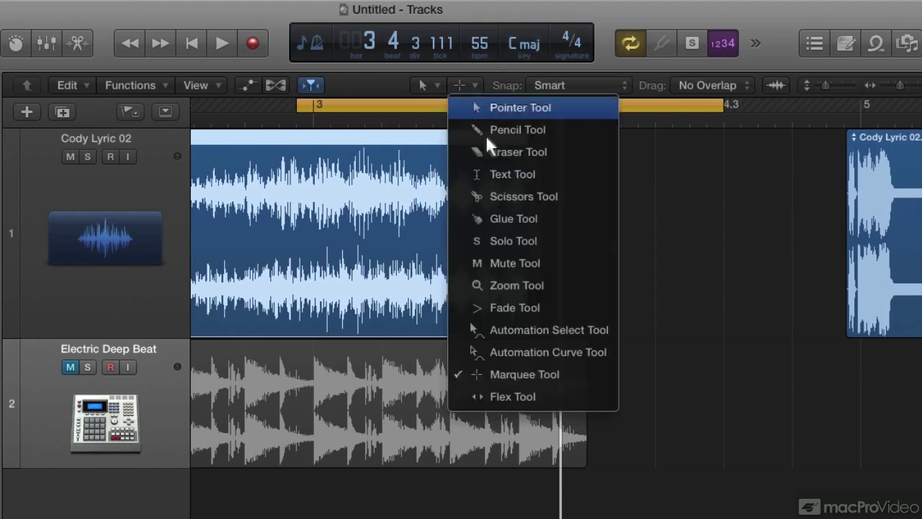
pyautogui.click(540, 305)
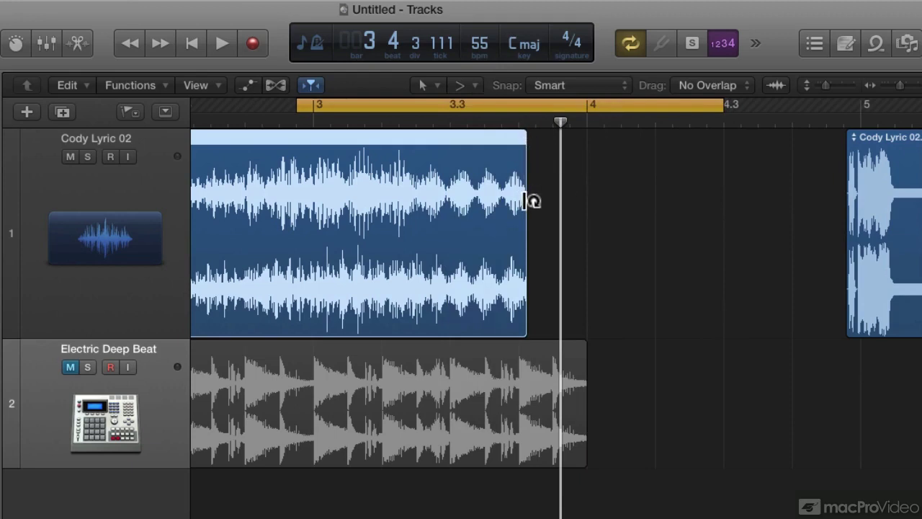
pyautogui.moveTo(526, 226); pyautogui.dragTo(524, 227)
pyautogui.click(294, 119)
pyautogui.press('space')
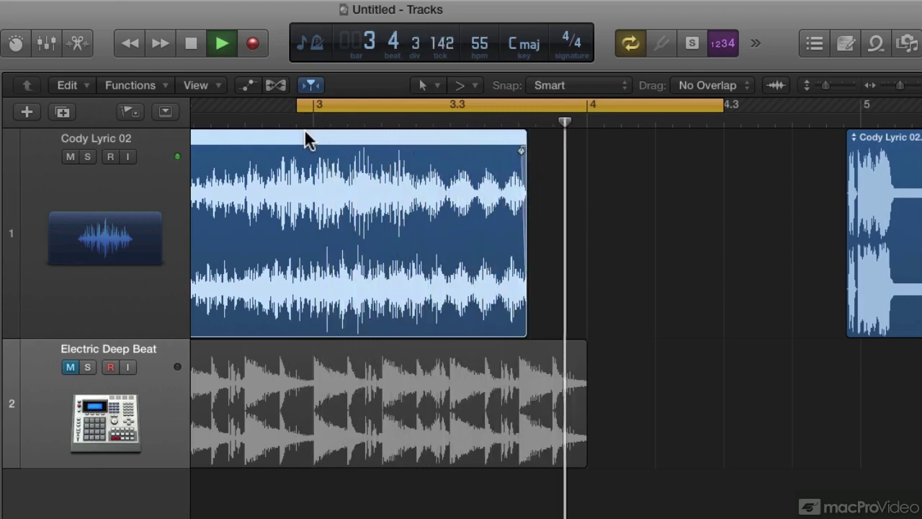
# Bounce the faded region in place to a new Cody Lyric 02_bip track, normalizing with Overload Protection Only.
pyautogui.press('space')
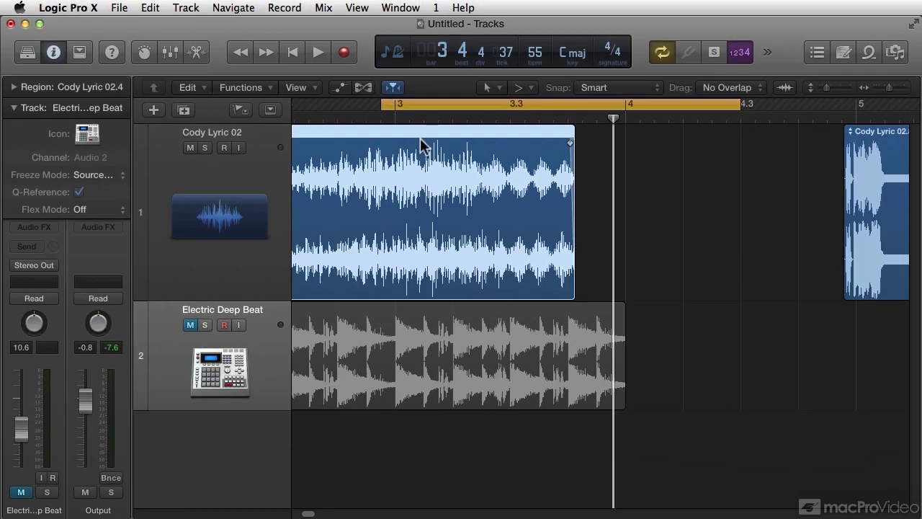
pyautogui.rightClick(465, 162)
pyautogui.click(494, 190)
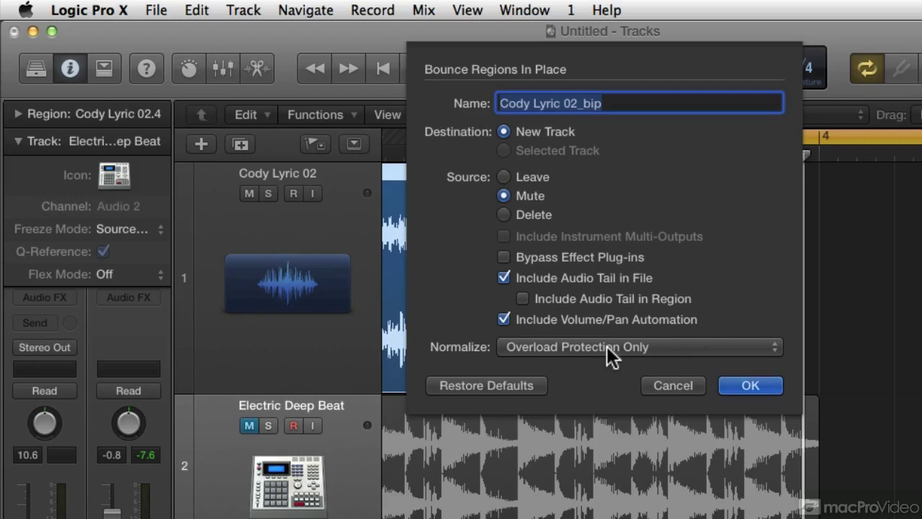
pyautogui.click(607, 345)
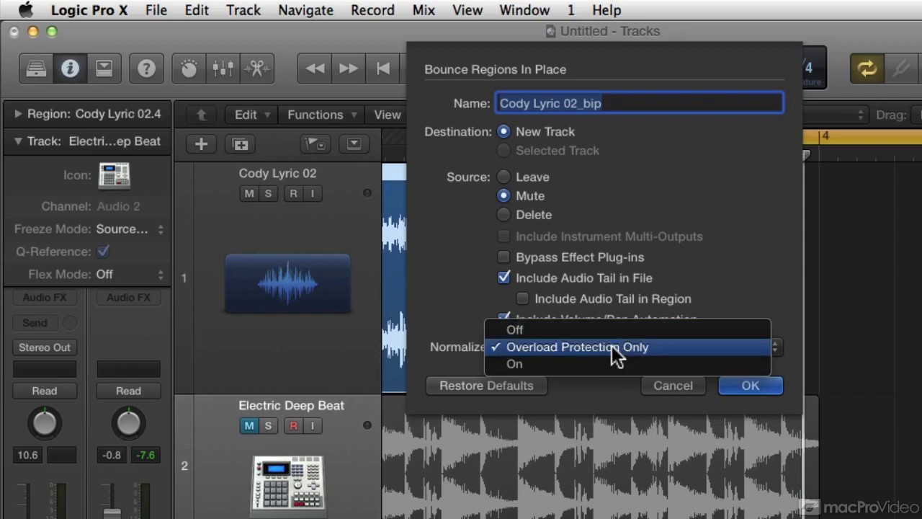
pyautogui.click(612, 347)
pyautogui.click(738, 385)
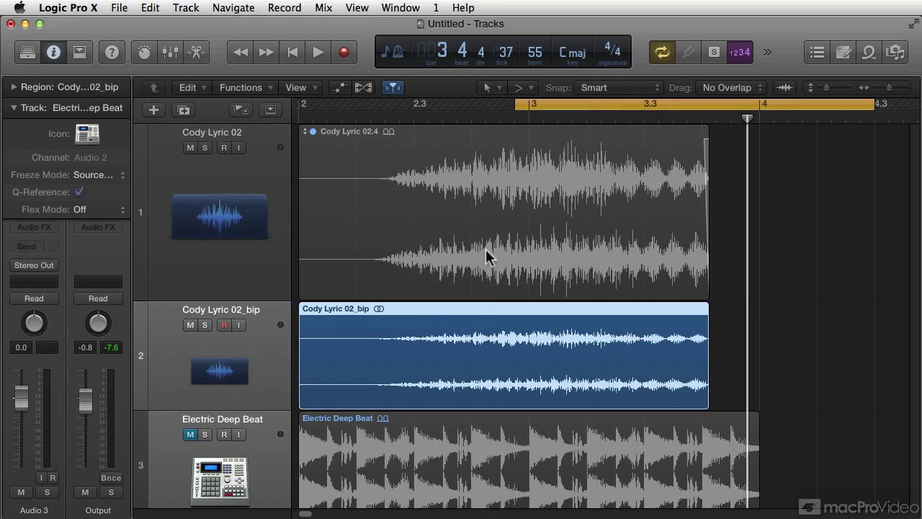
# Play the bounced Cody Lyric 02_bip track, then drag the cycle start to bar 2.
pyautogui.press('space')
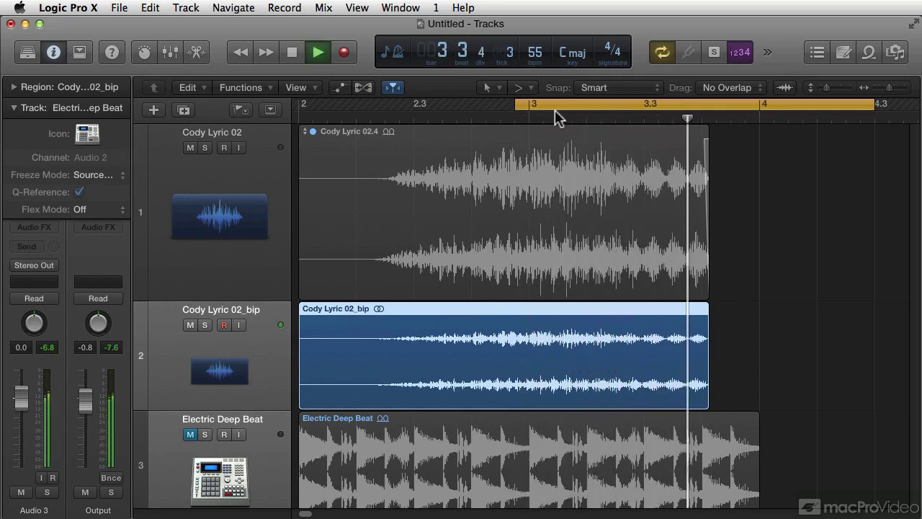
pyautogui.press('space')
pyautogui.moveTo(518, 105); pyautogui.dragTo(330, 158)
# Replay the loop from bar 2, zoomed out horizontally to show the whole region, then stop.
pyautogui.press('space')
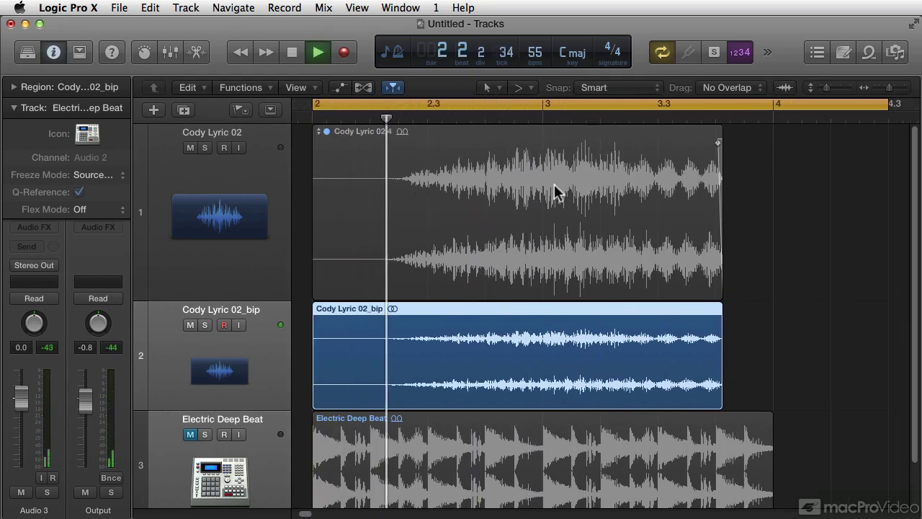
pyautogui.press('super+Left')
pyautogui.press('super+Left')
pyautogui.press('super+Left')
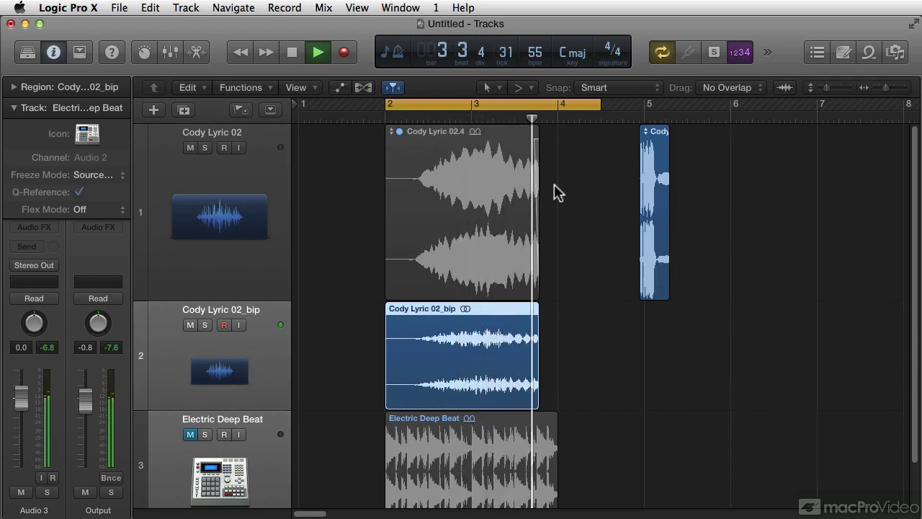
pyautogui.press('space')
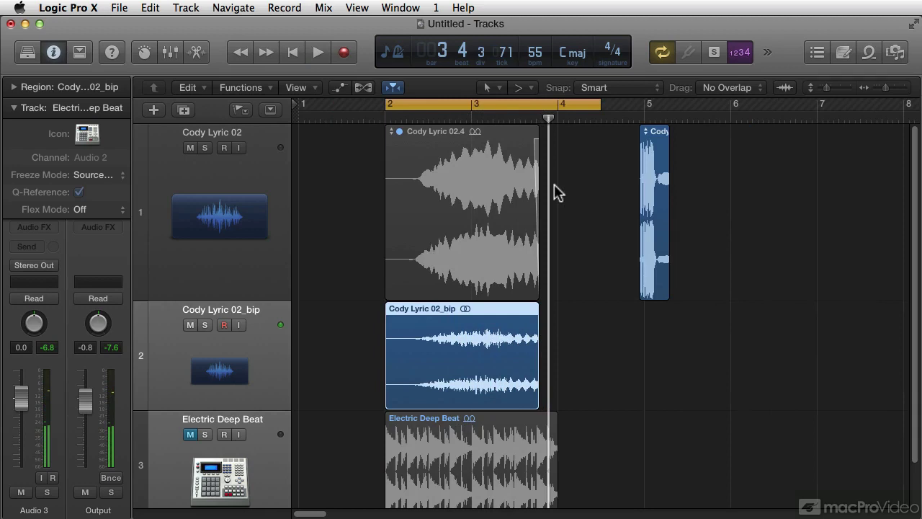